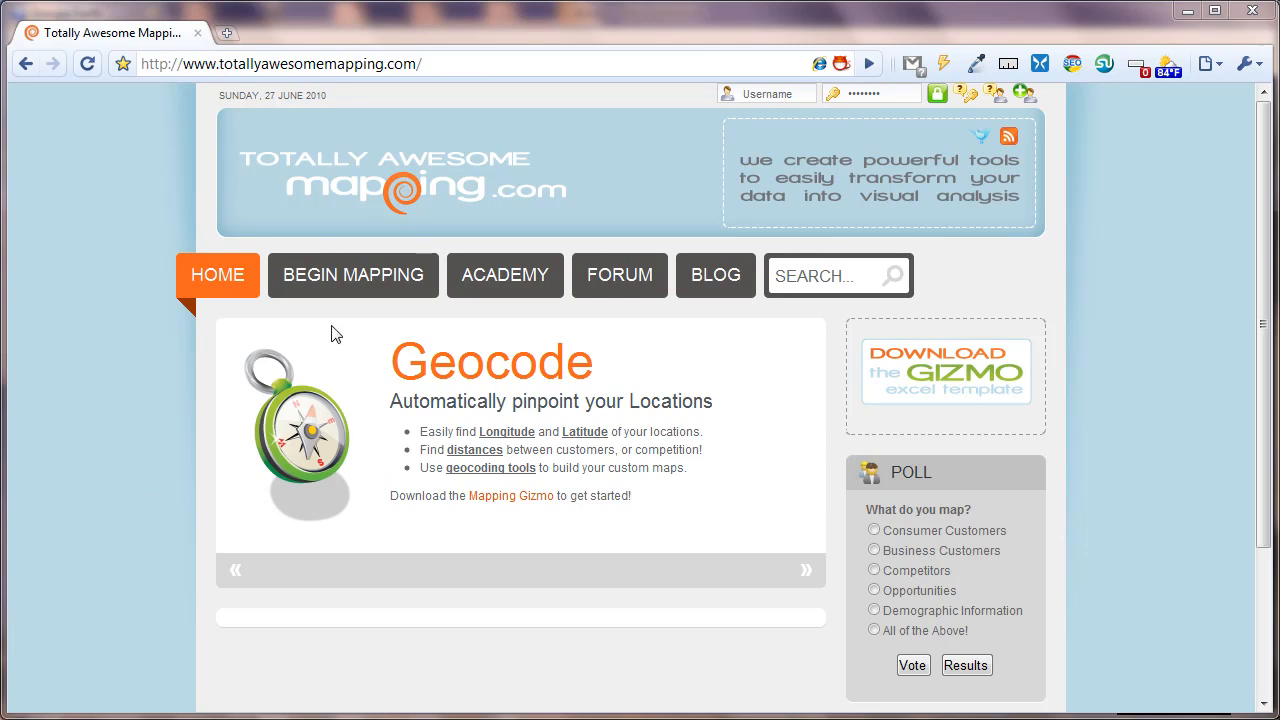
Download the Gizmo Excel template from the website's Begin Mapping section and open the downloaded file in Excel
mouse_move(329, 281)
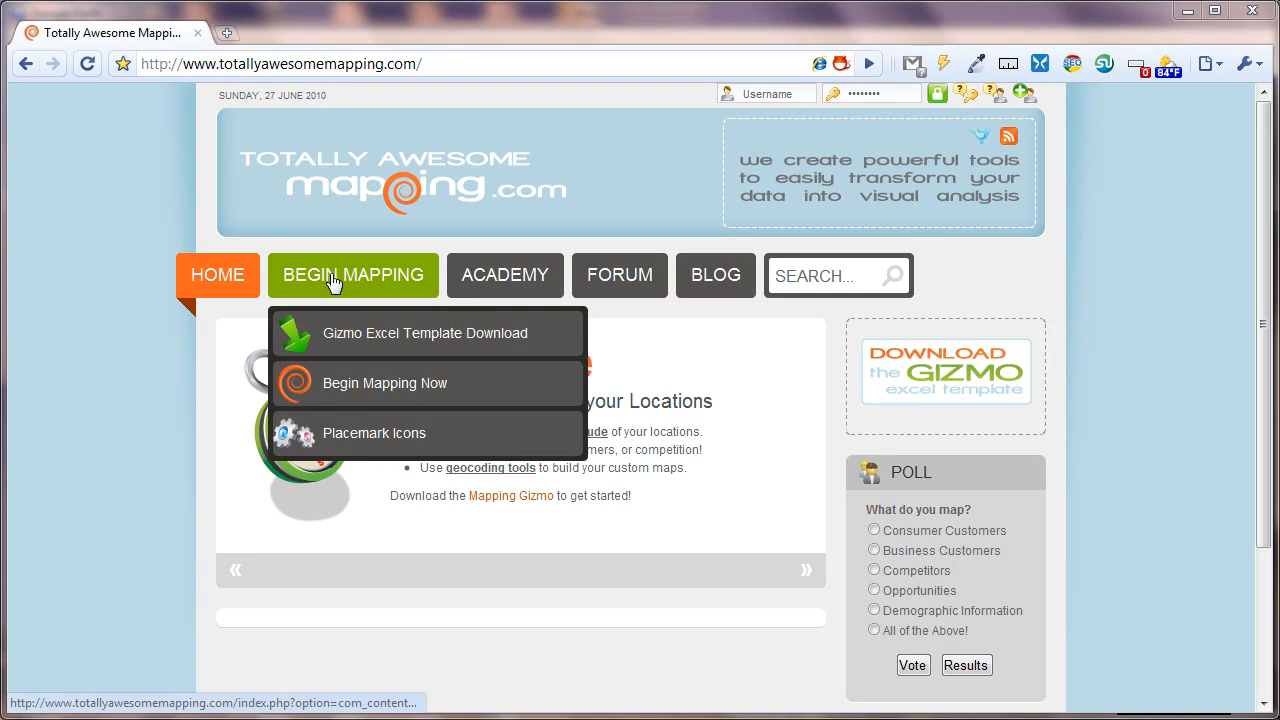
click(375, 340)
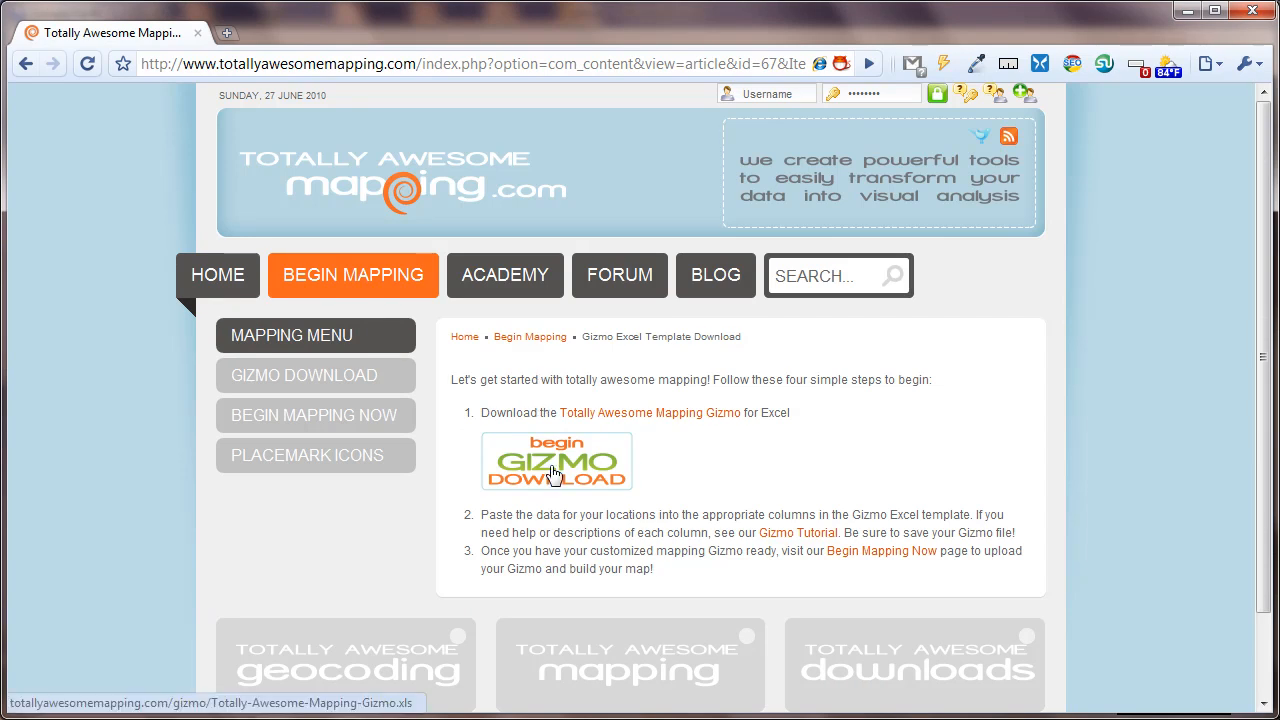
click(553, 474)
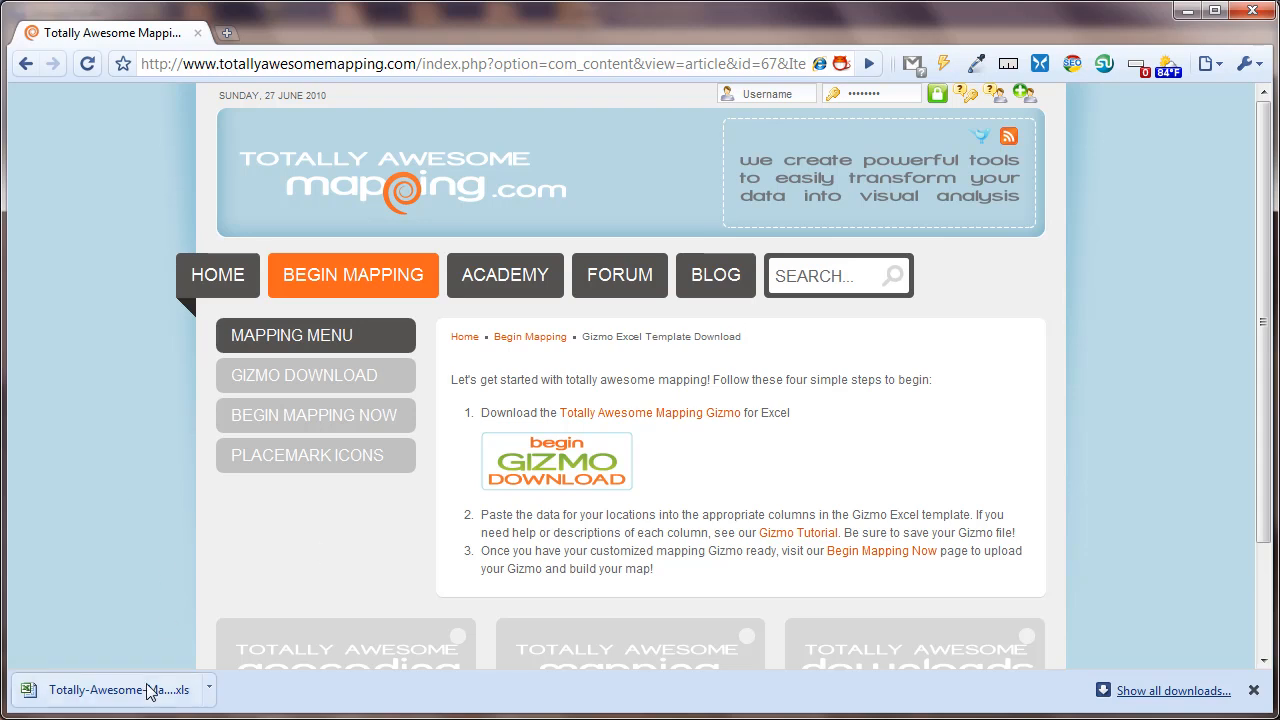
click(113, 699)
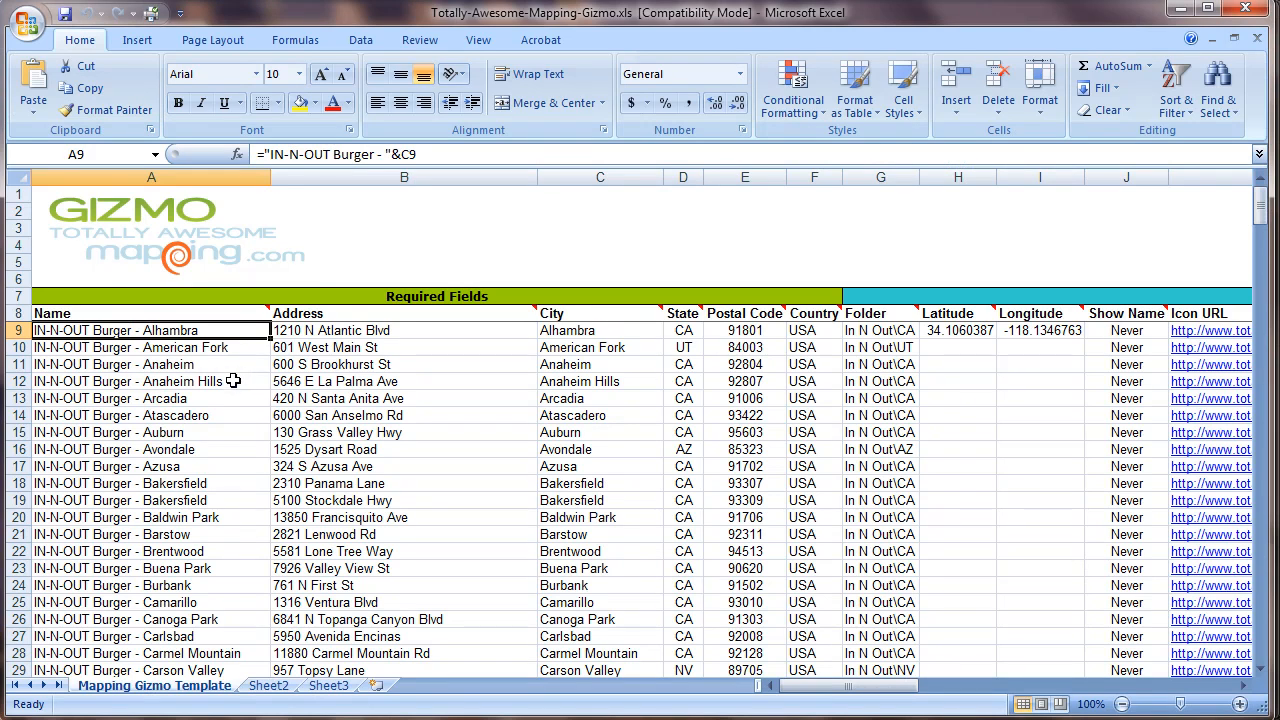
Examine the Required Fields columns of the template: Name, Address, City, State, Postal Code and Country
key(Up)
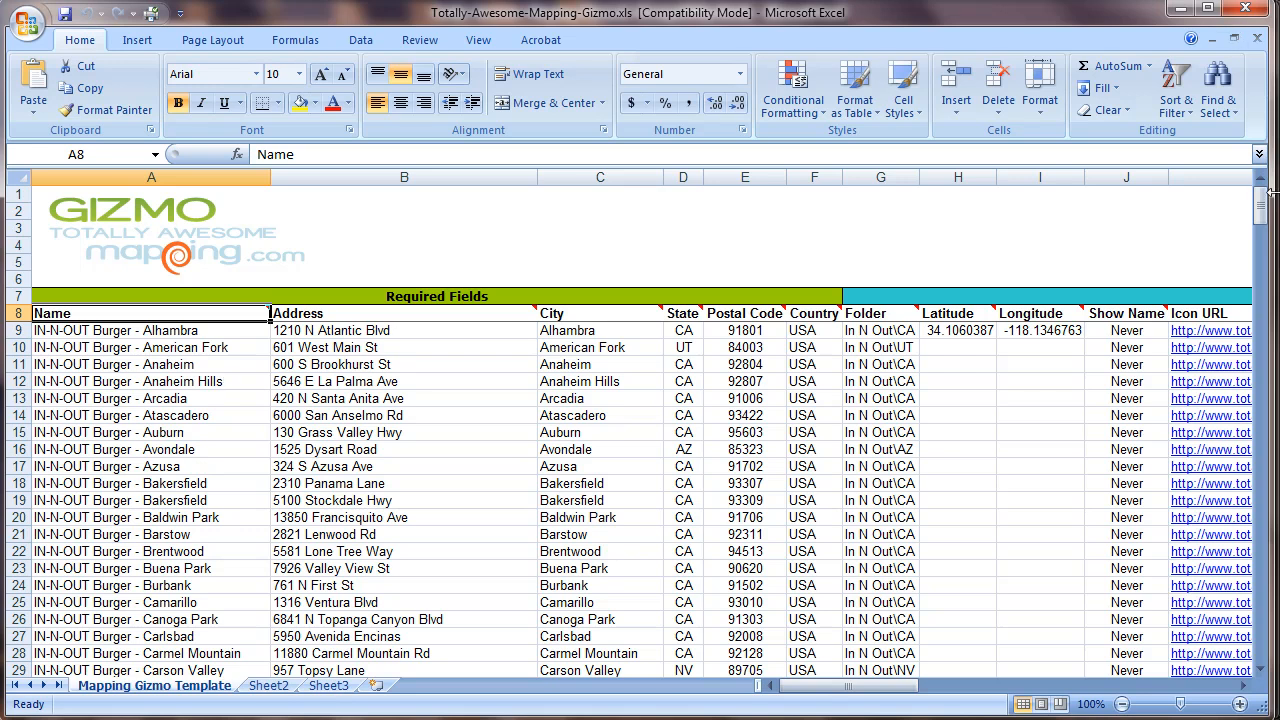
drag(1260, 200, 1220, 120)
drag(366, 330, 400, 483)
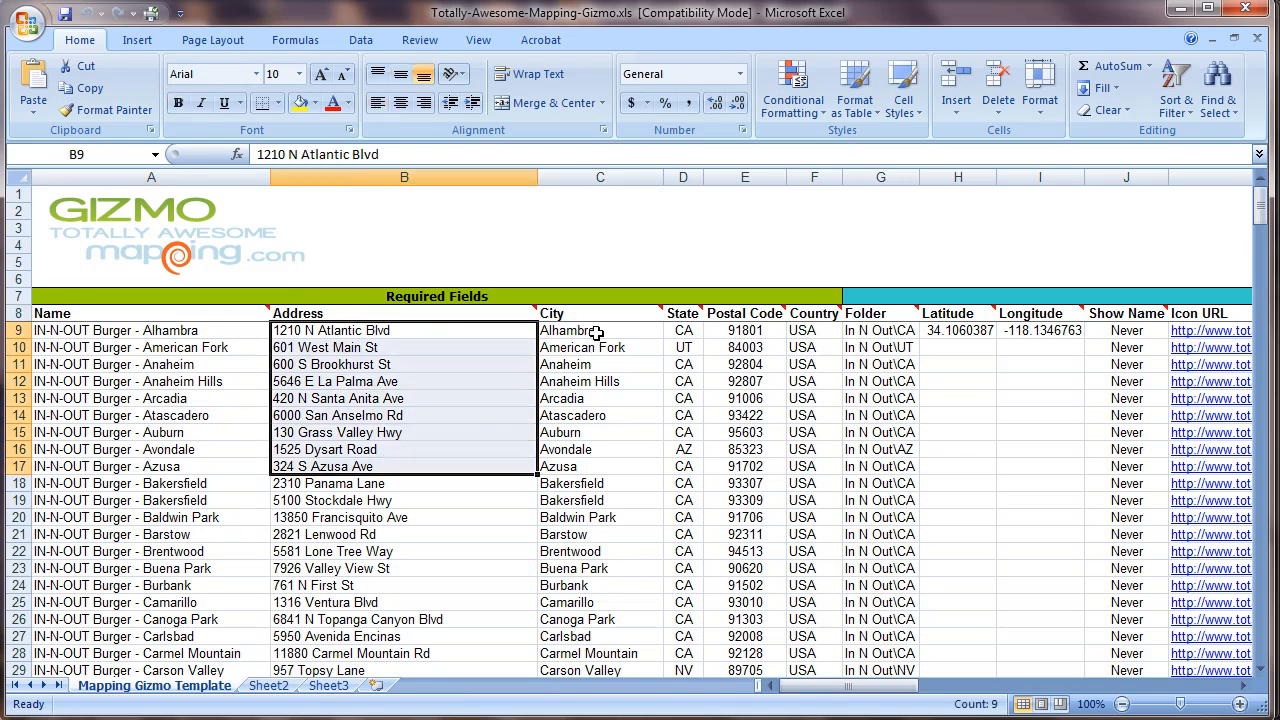
drag(594, 334, 600, 483)
click(684, 331)
drag(684, 331, 684, 500)
drag(756, 334, 752, 500)
click(818, 331)
drag(818, 331, 816, 464)
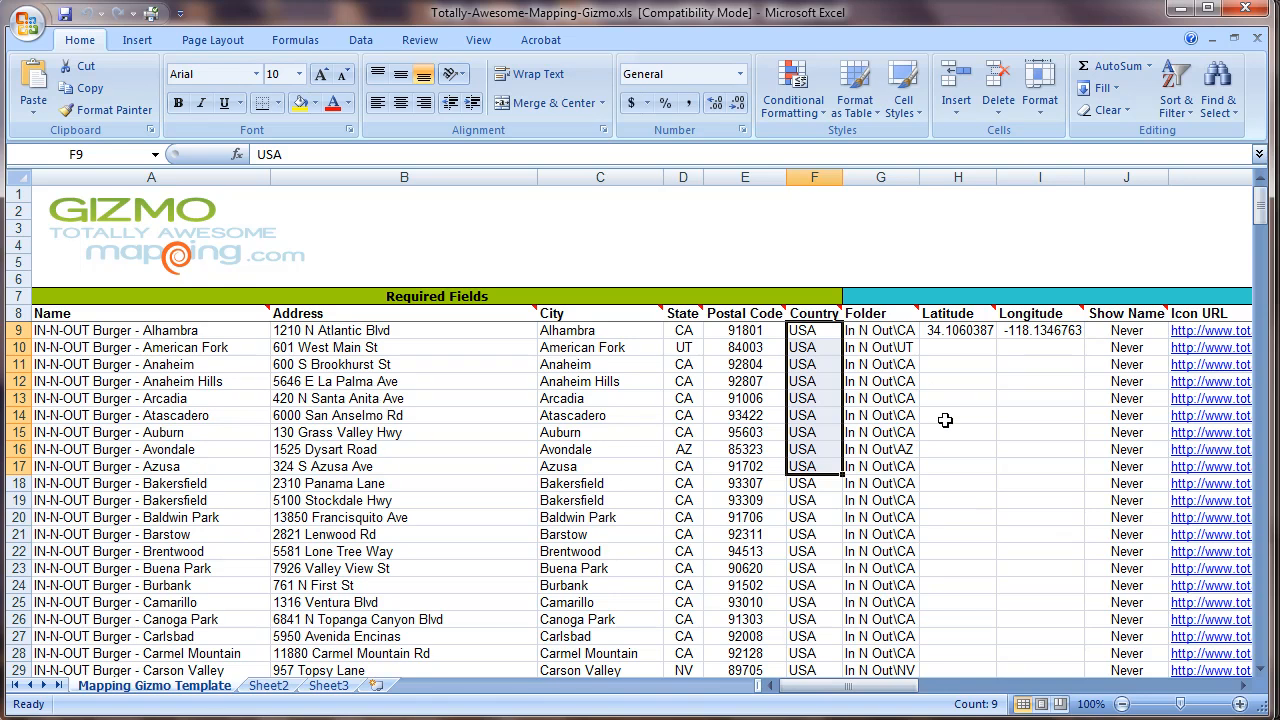
Widen the Folder column in the Advanced Optional Fields section to roughly twice its width
drag(872, 688, 1076, 688)
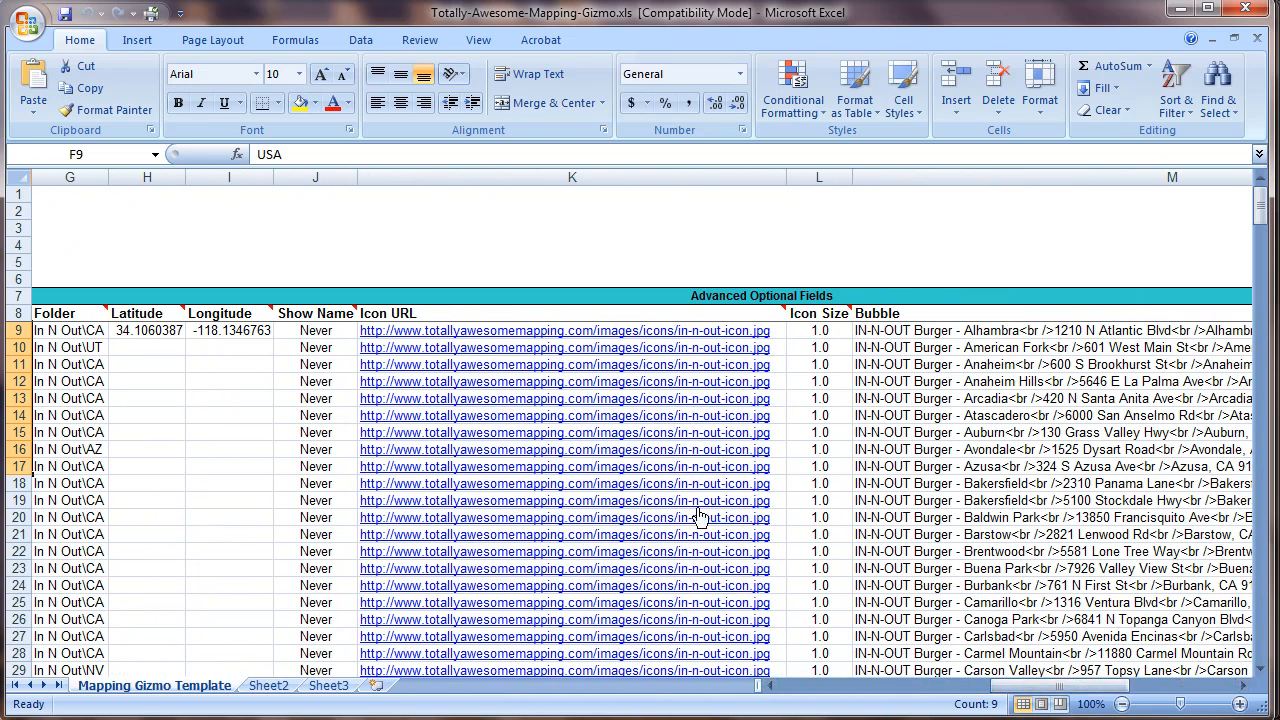
click(79, 330)
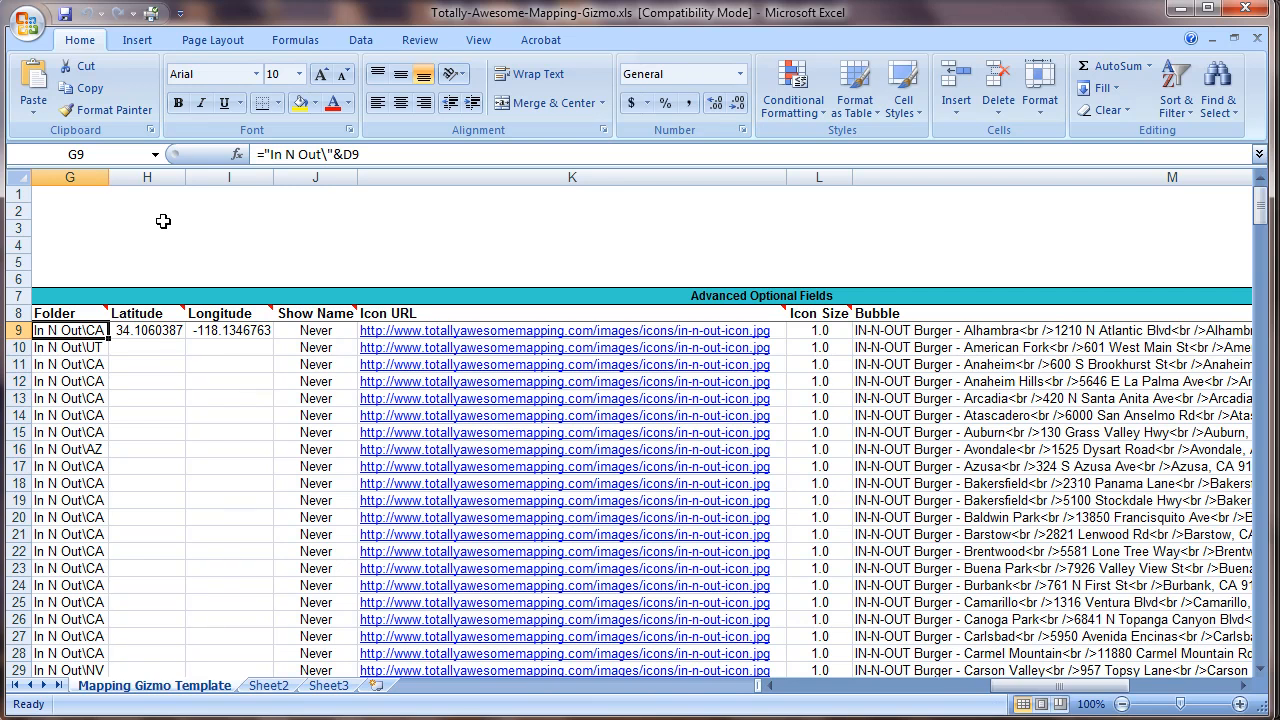
drag(108, 181, 176, 181)
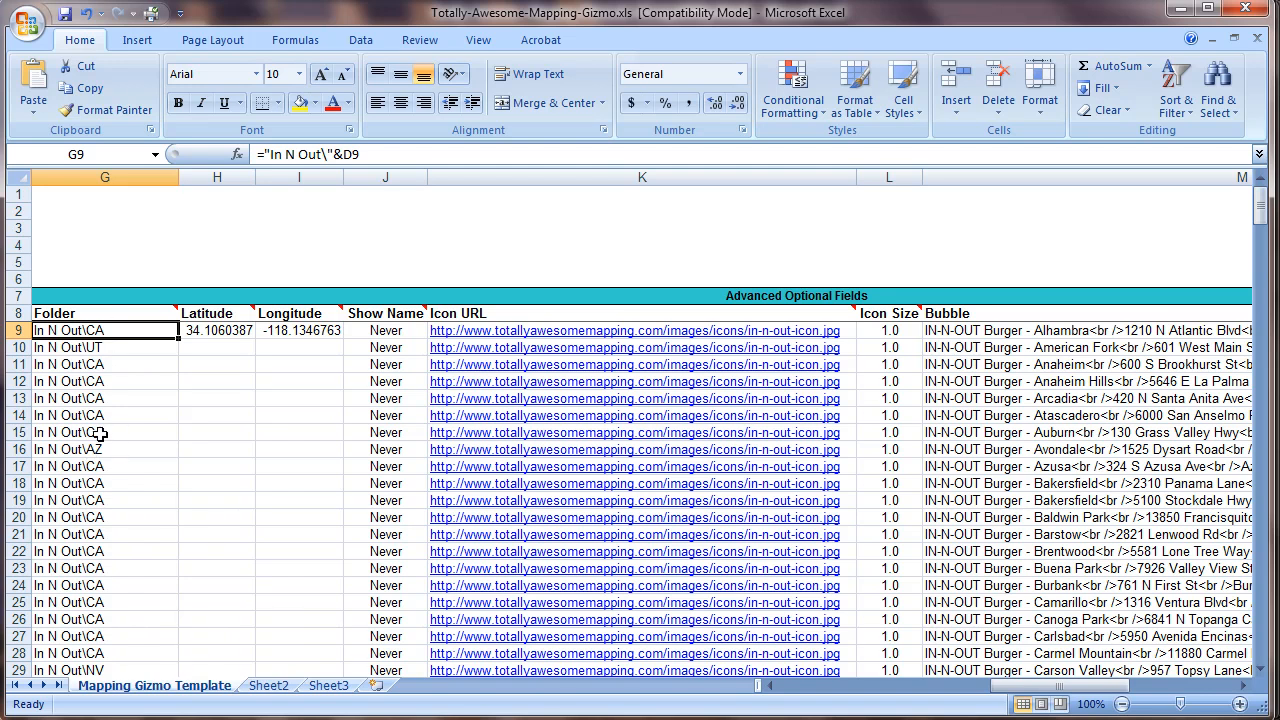
Examine the Folder entries by state and the Latitude, Longitude and Show Name columns
drag(124, 364, 120, 431)
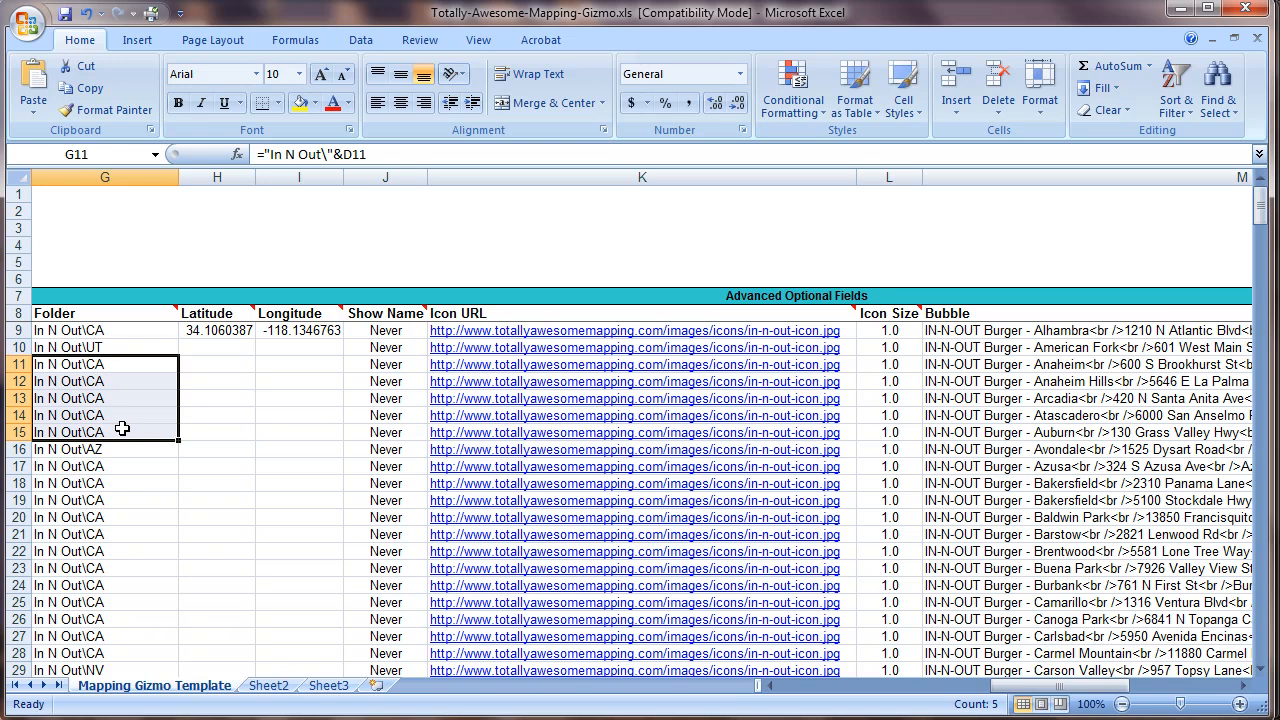
click(121, 349)
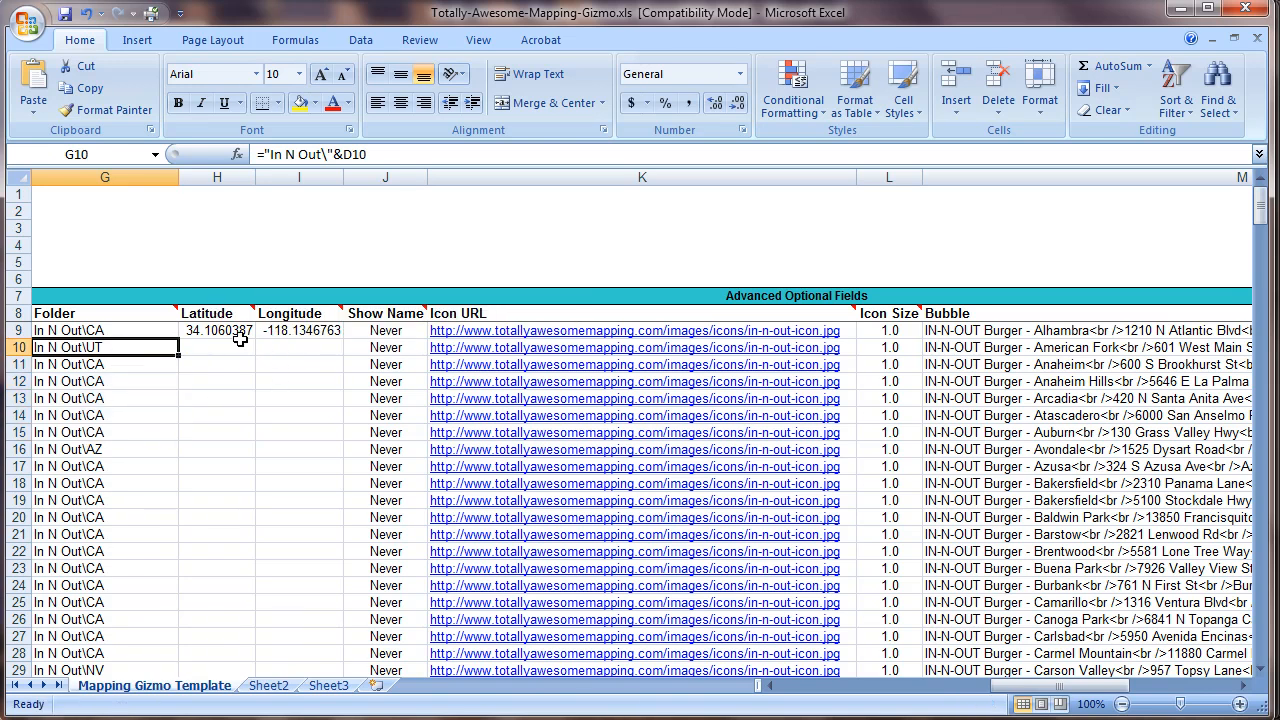
drag(226, 271, 296, 270)
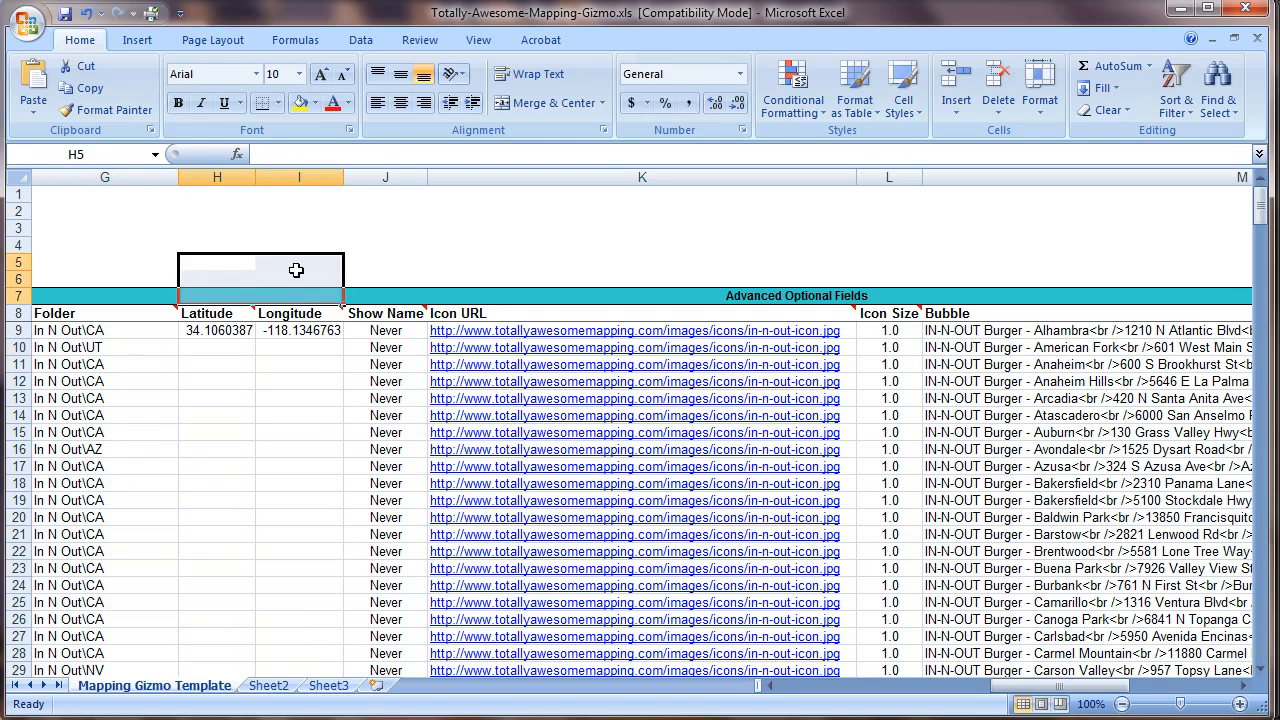
click(296, 270)
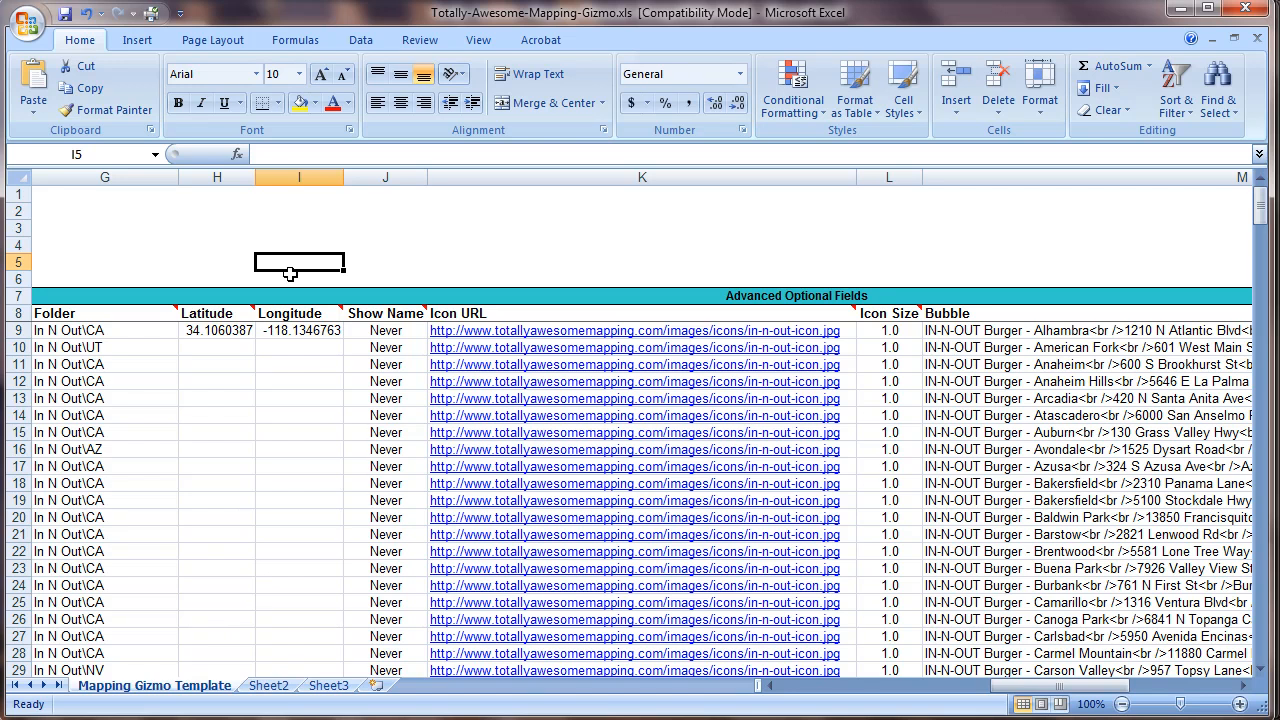
click(397, 314)
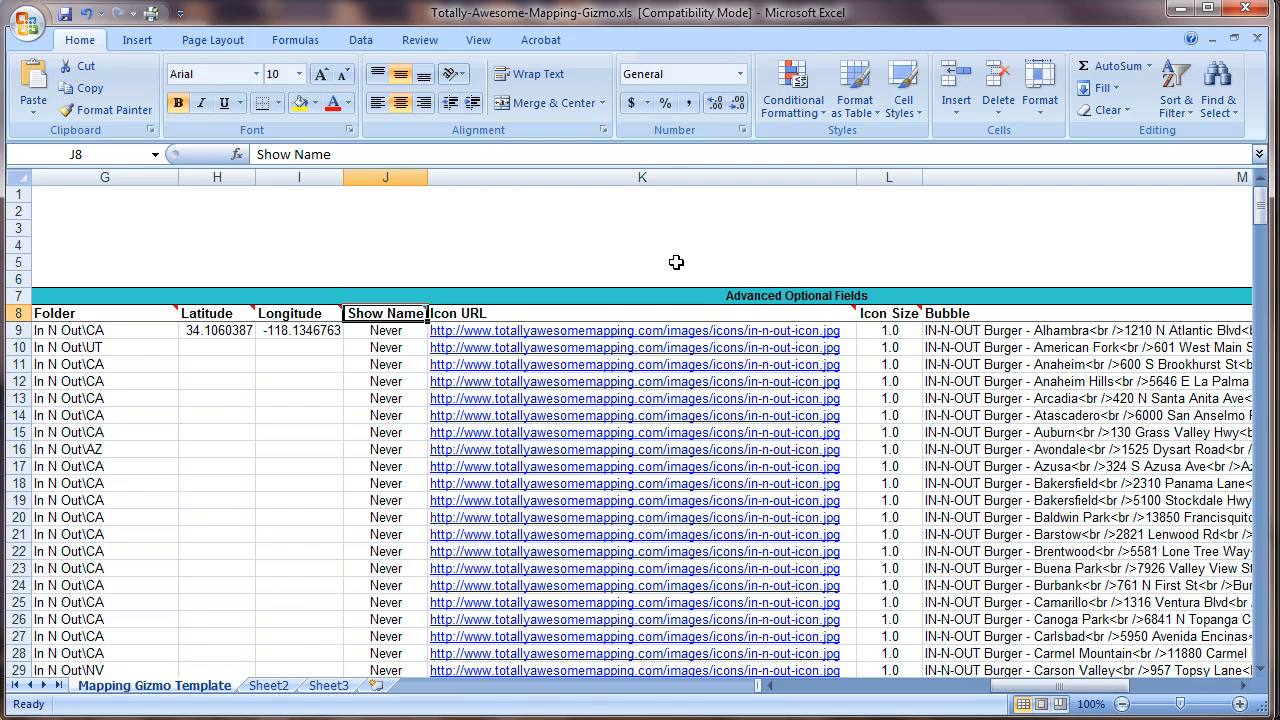
Examine the Icon URL with its image file name, the Icon Size and the Bubble formula for the first location
key(Right)
key(Down)
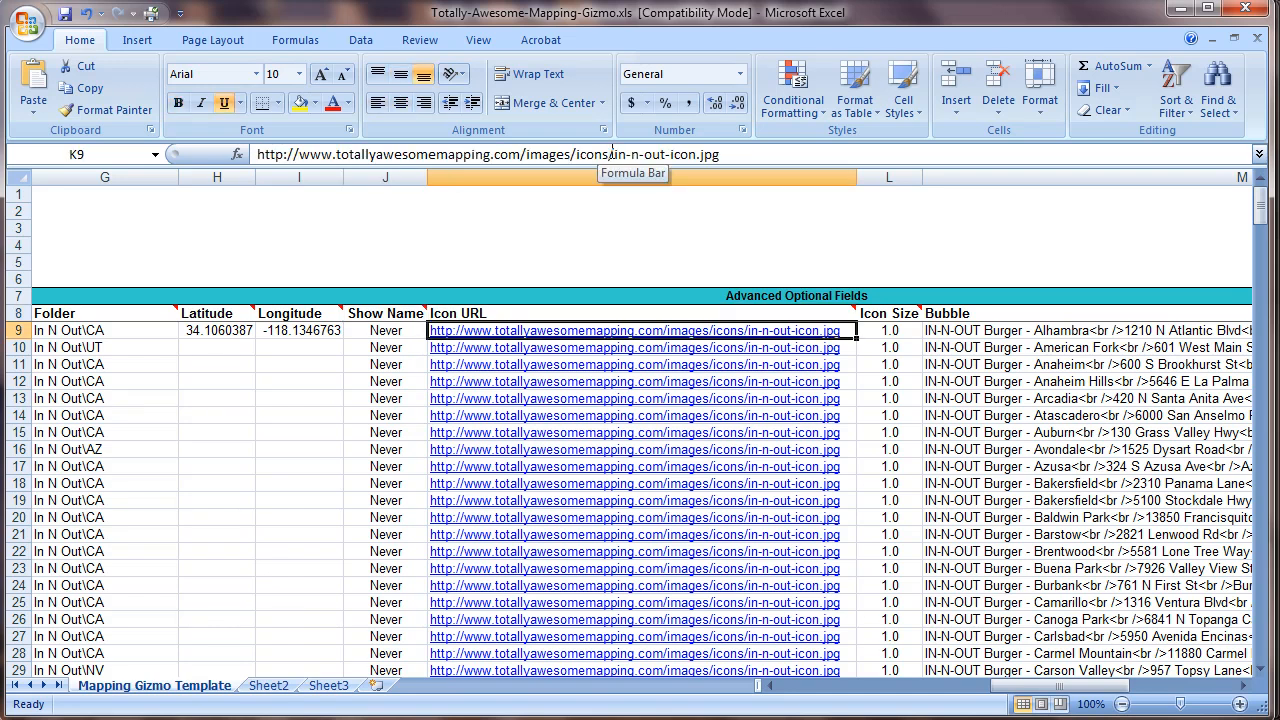
drag(613, 155, 769, 160)
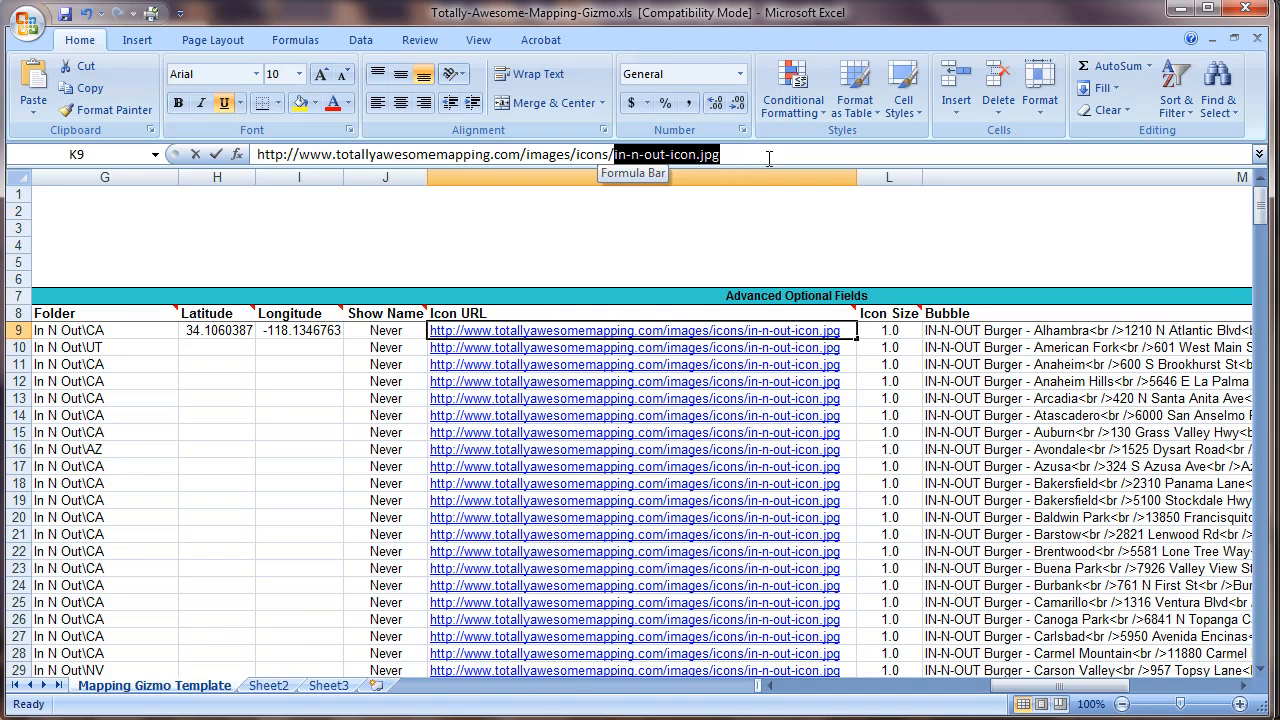
click(723, 270)
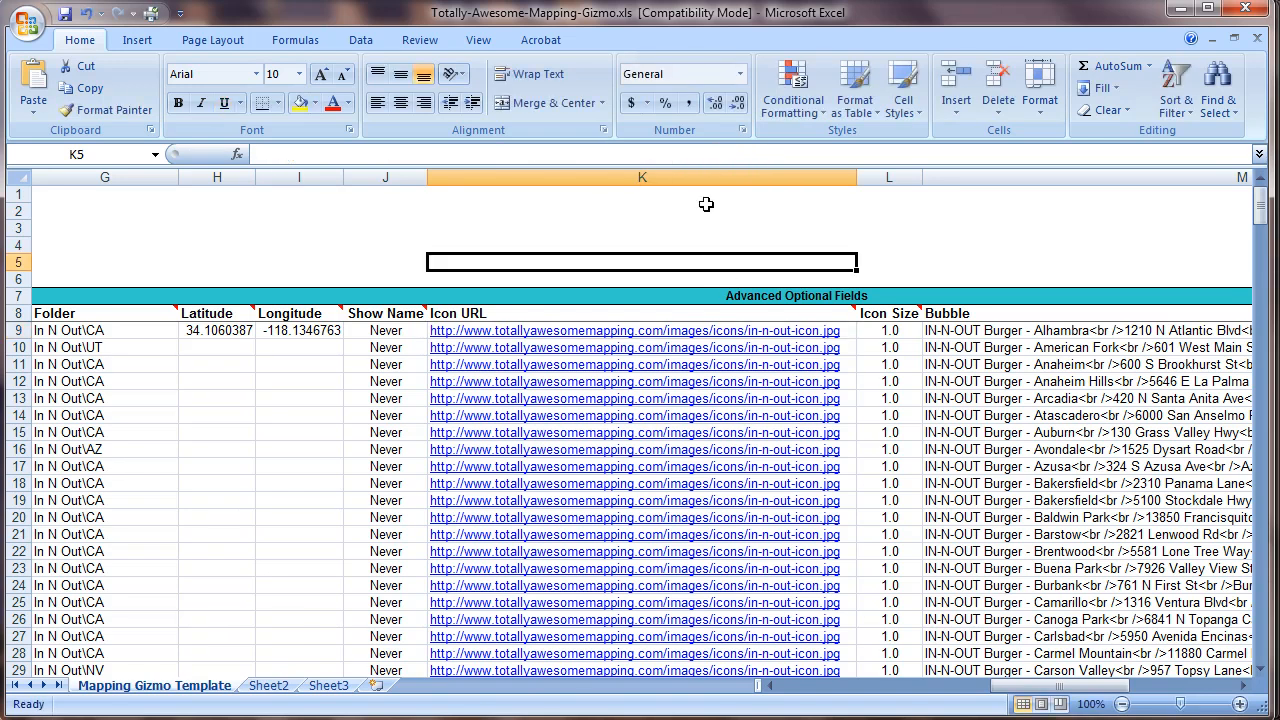
click(684, 318)
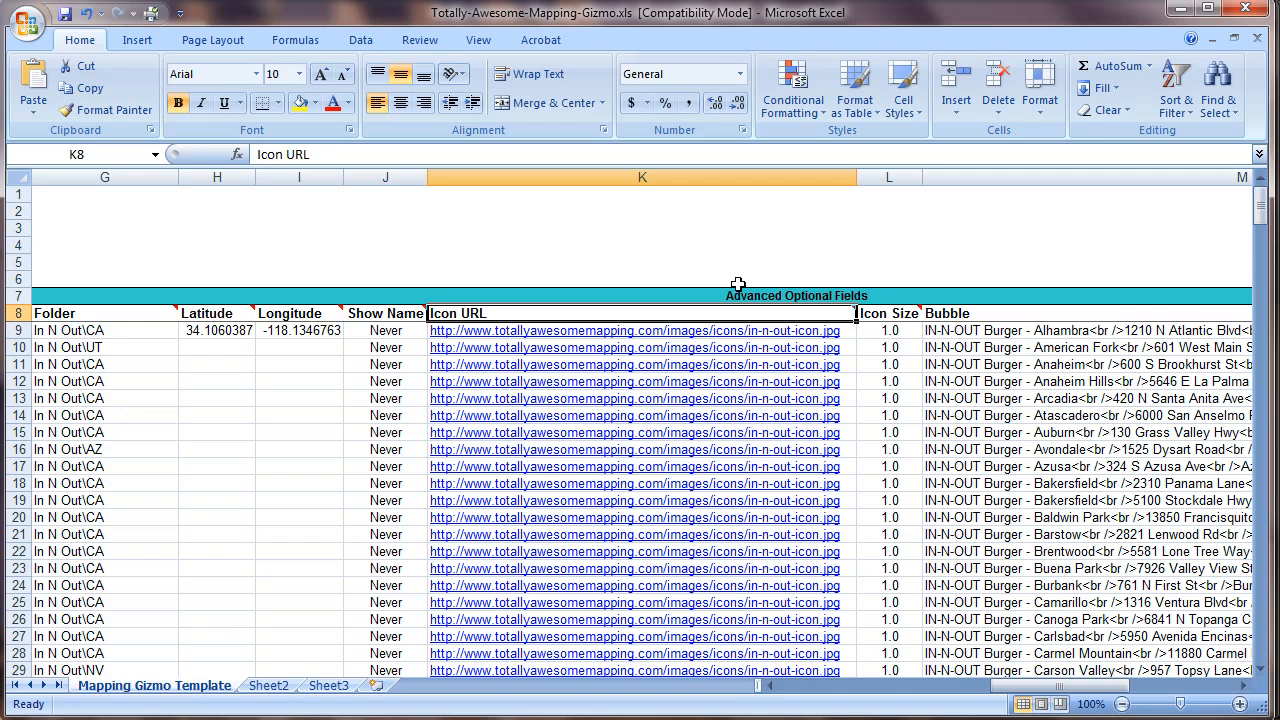
key(Down)
key(Right)
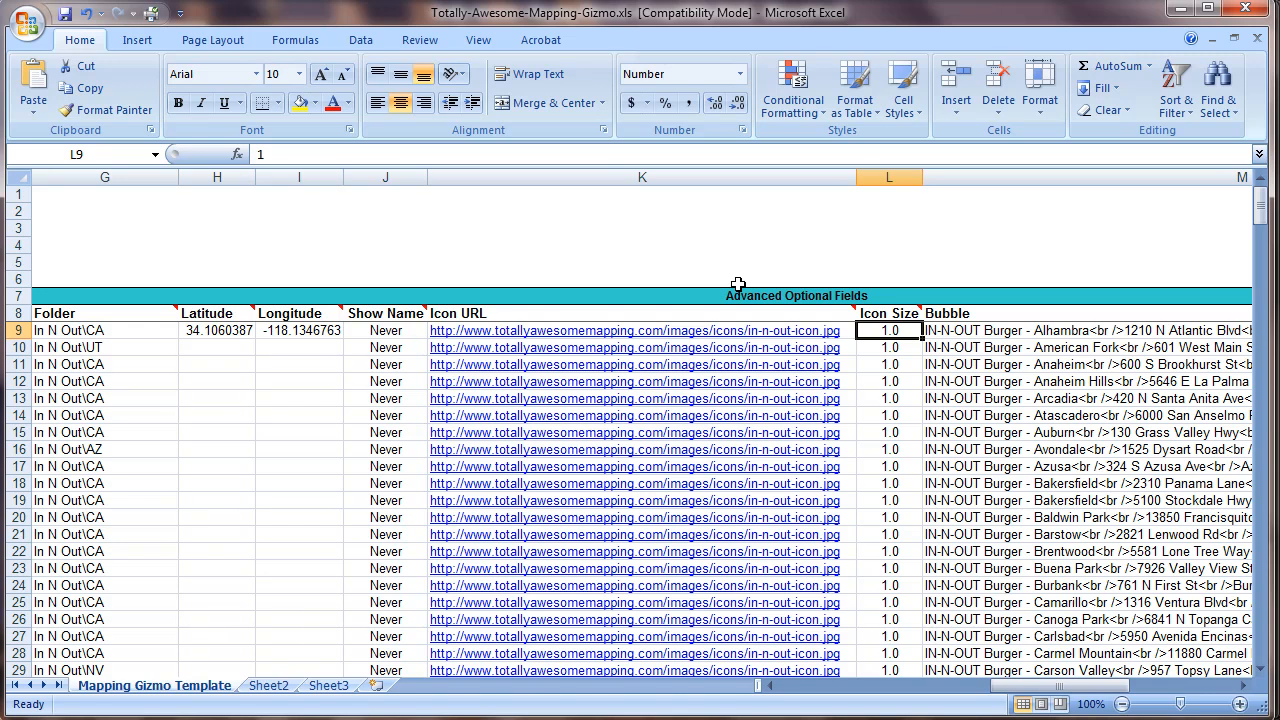
key(Right)
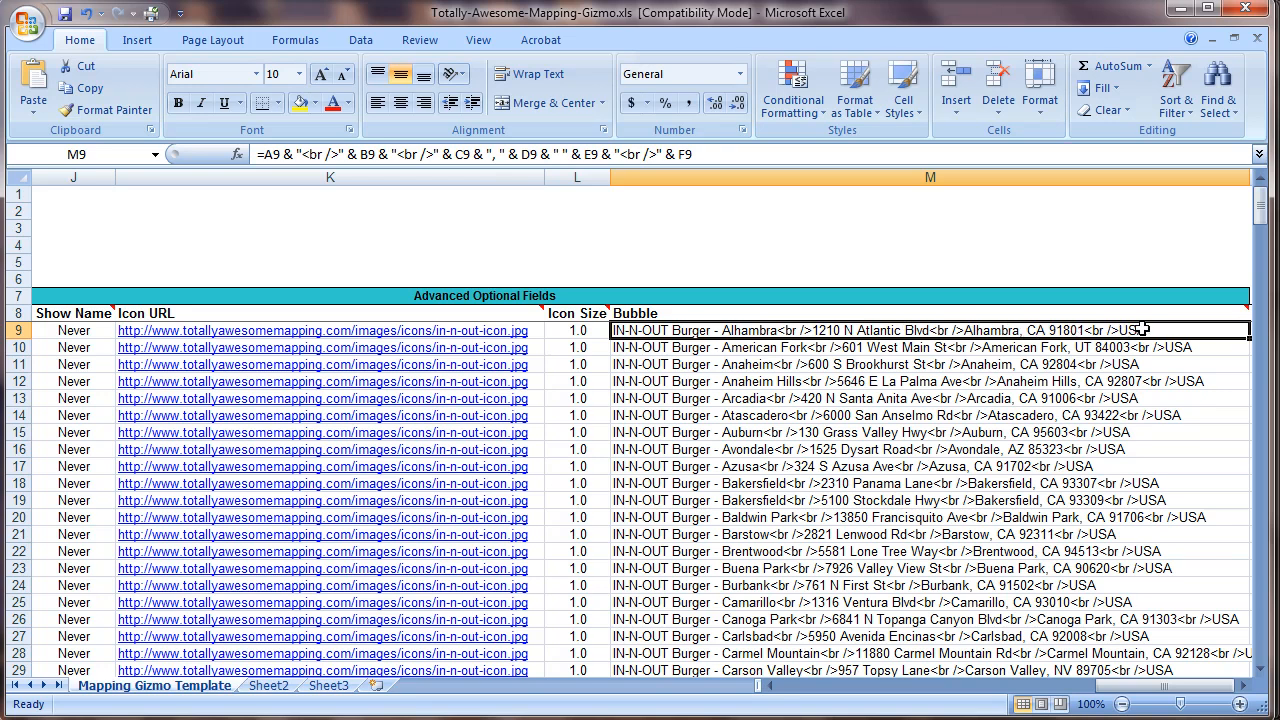
drag(1110, 686, 805, 685)
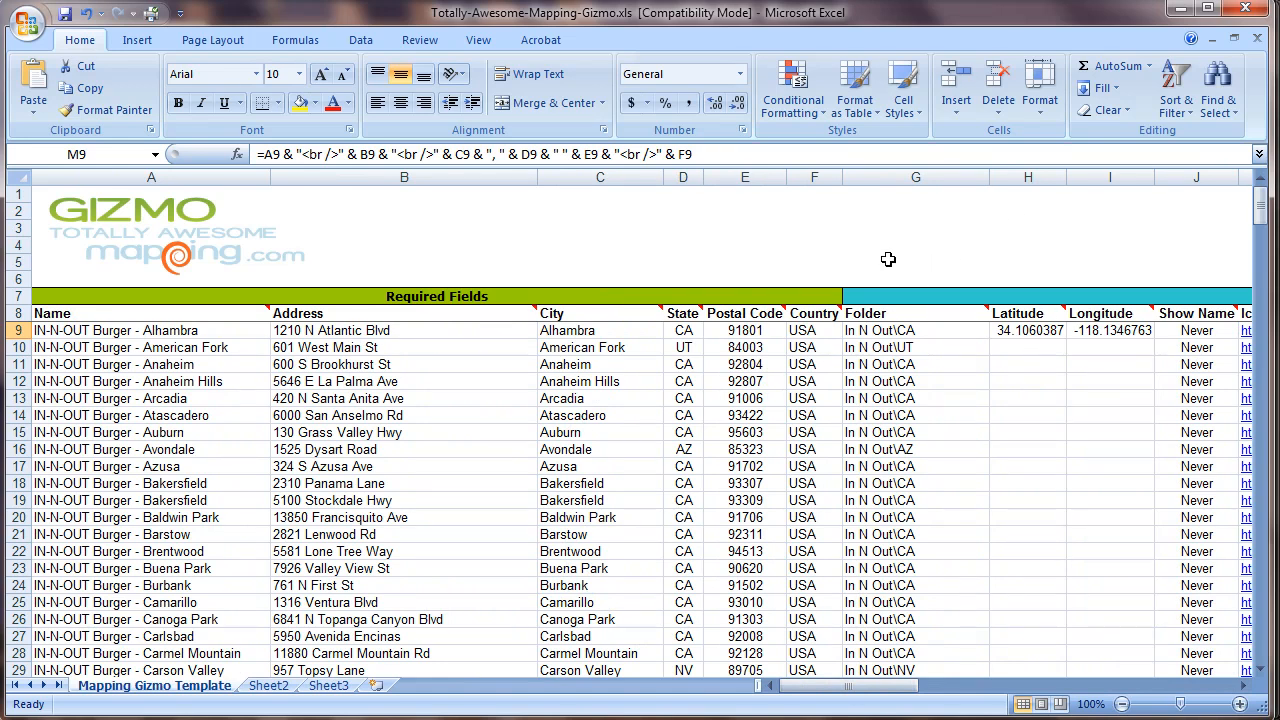
Switch to the browser and upload Totally-Awesome-Mapping-Gizmo.xls from Downloads on the Begin Mapping Now page to build the map
click(1181, 9)
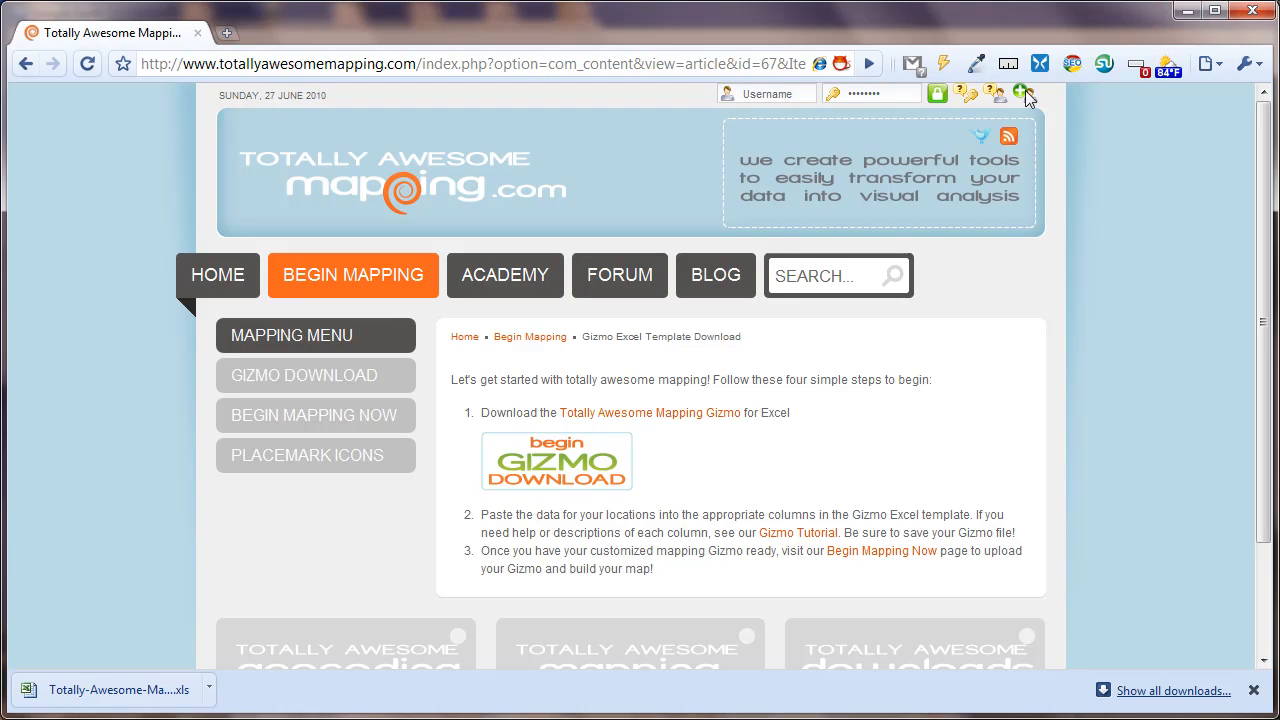
mouse_move(389, 289)
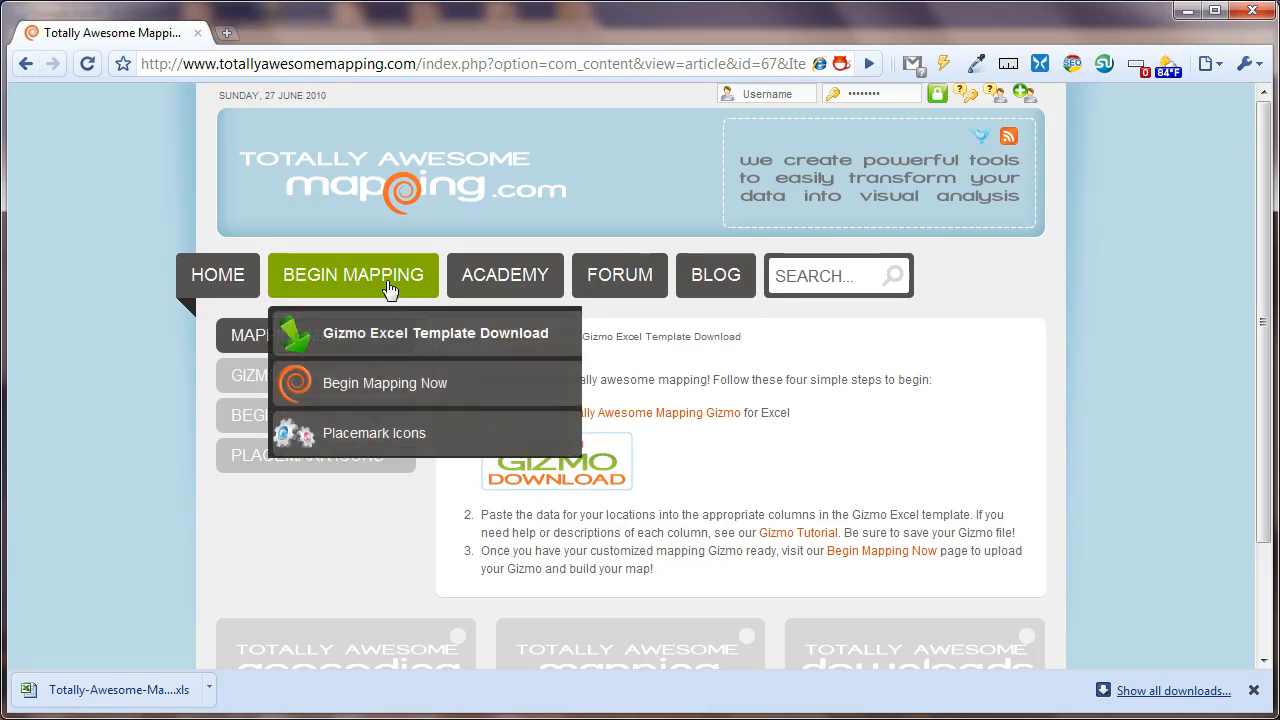
click(362, 388)
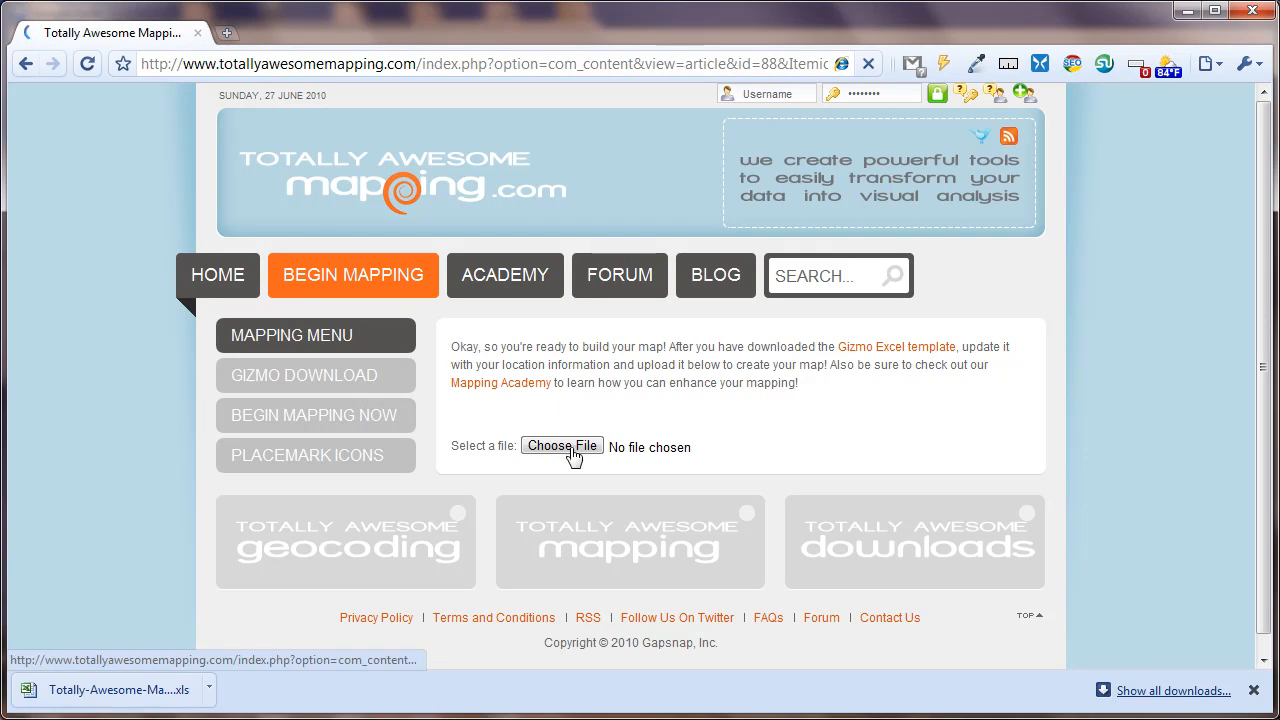
scroll(573, 455, down, 1)
click(566, 440)
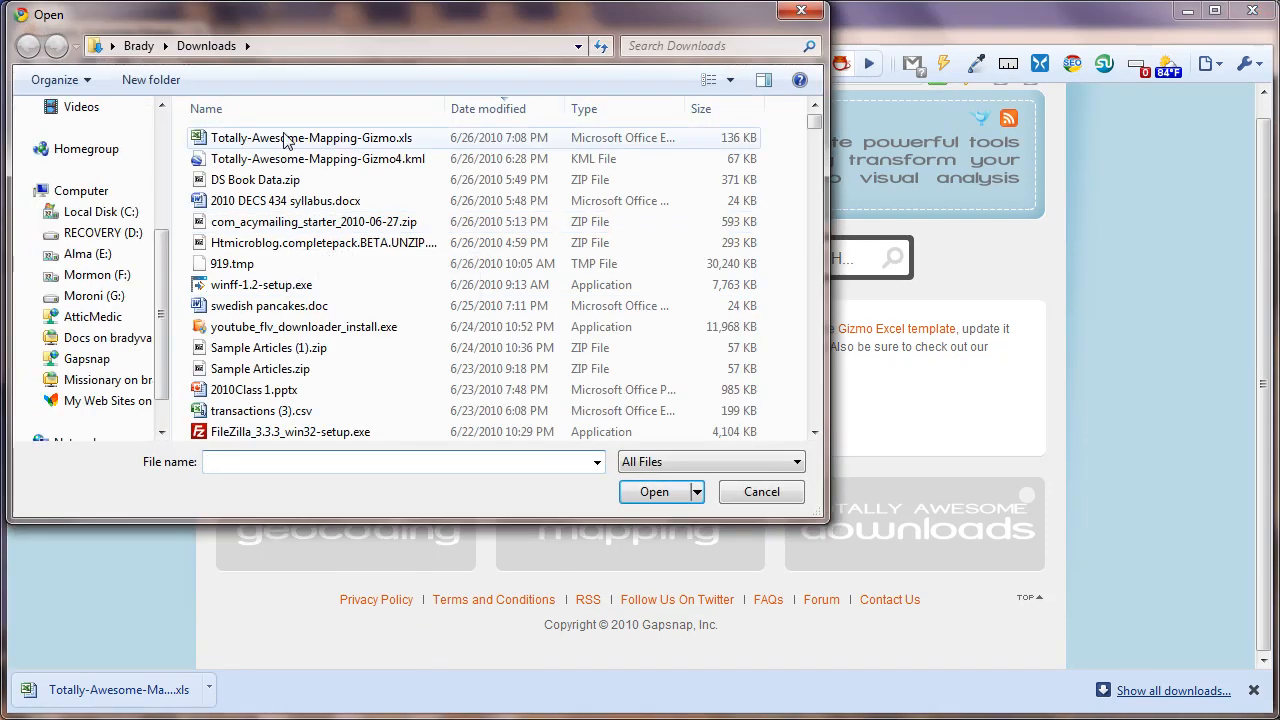
click(285, 140)
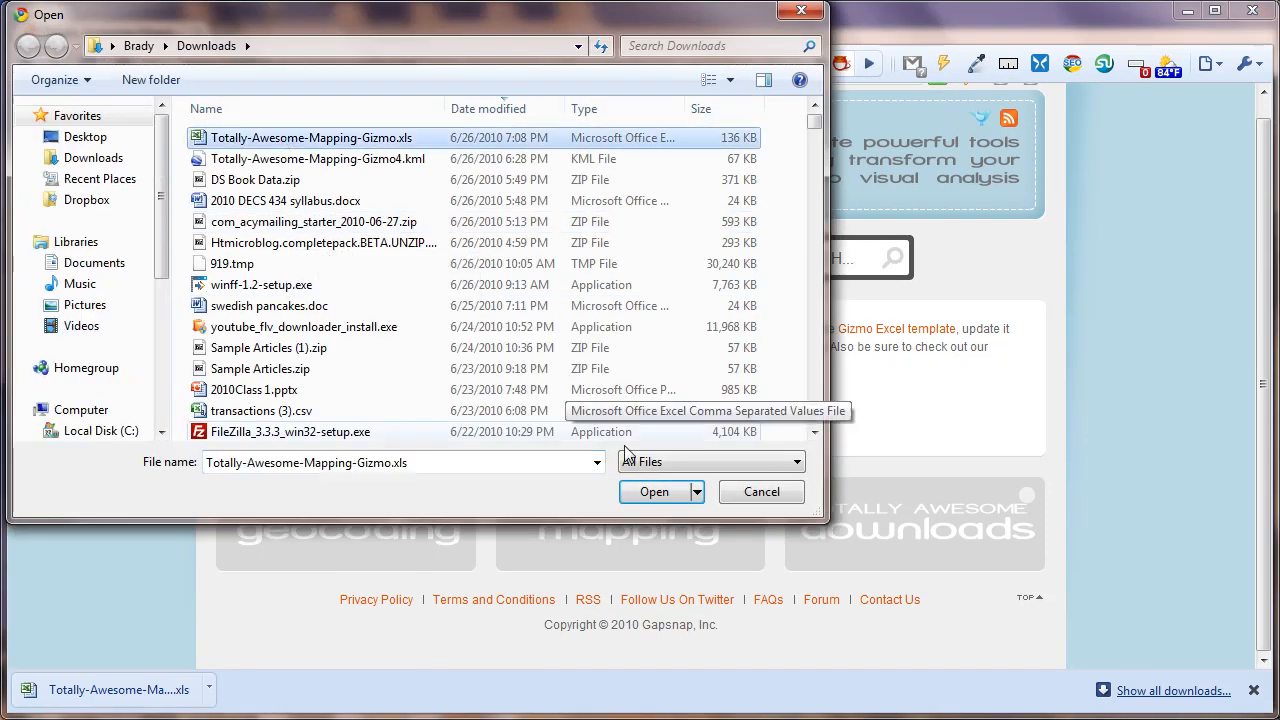
click(650, 489)
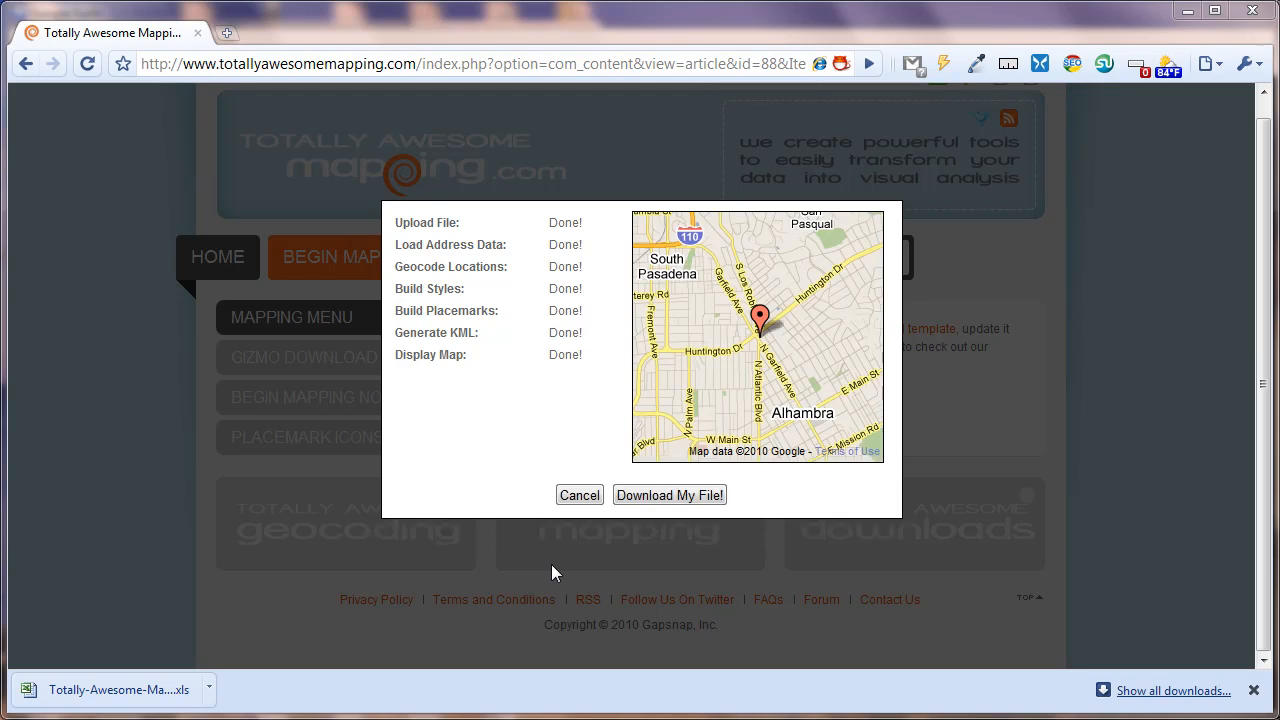
Look around the map preview, download the generated KML file and open it
drag(717, 414, 690, 414)
mouse_move(818, 318)
mouse_down()
mouse_move(804, 386)
mouse_move(837, 347)
mouse_up()
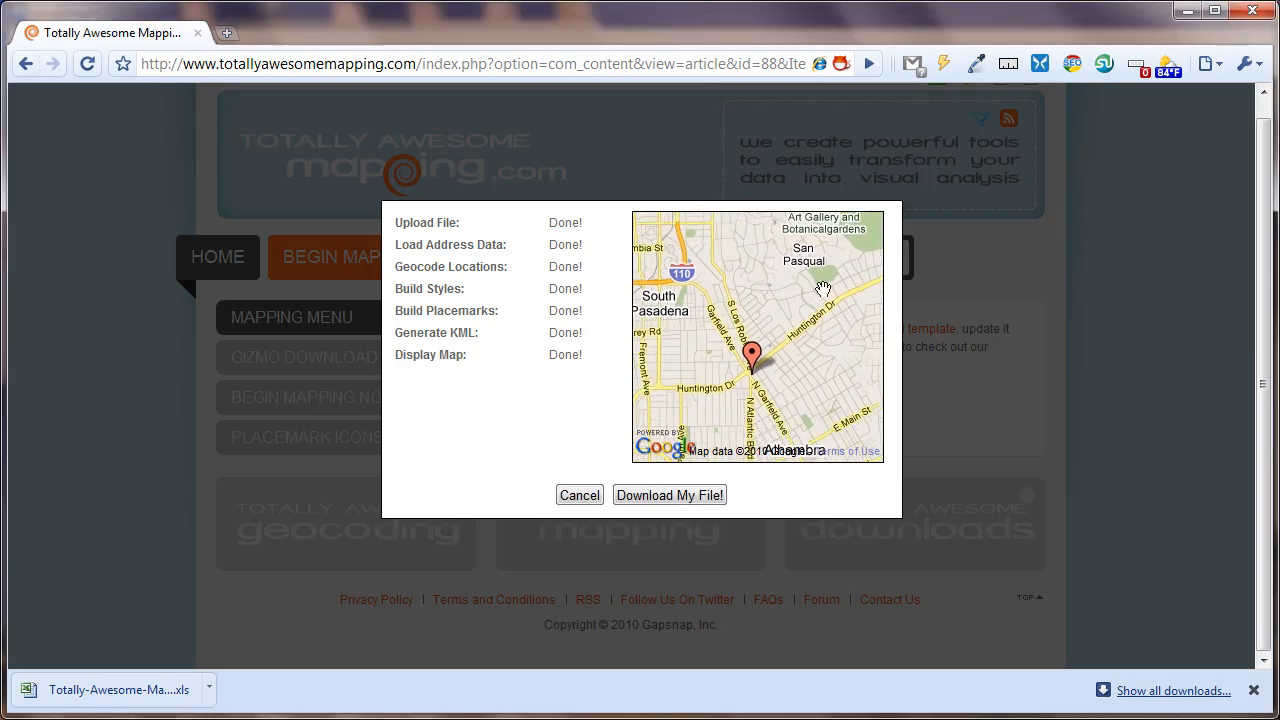
click(660, 497)
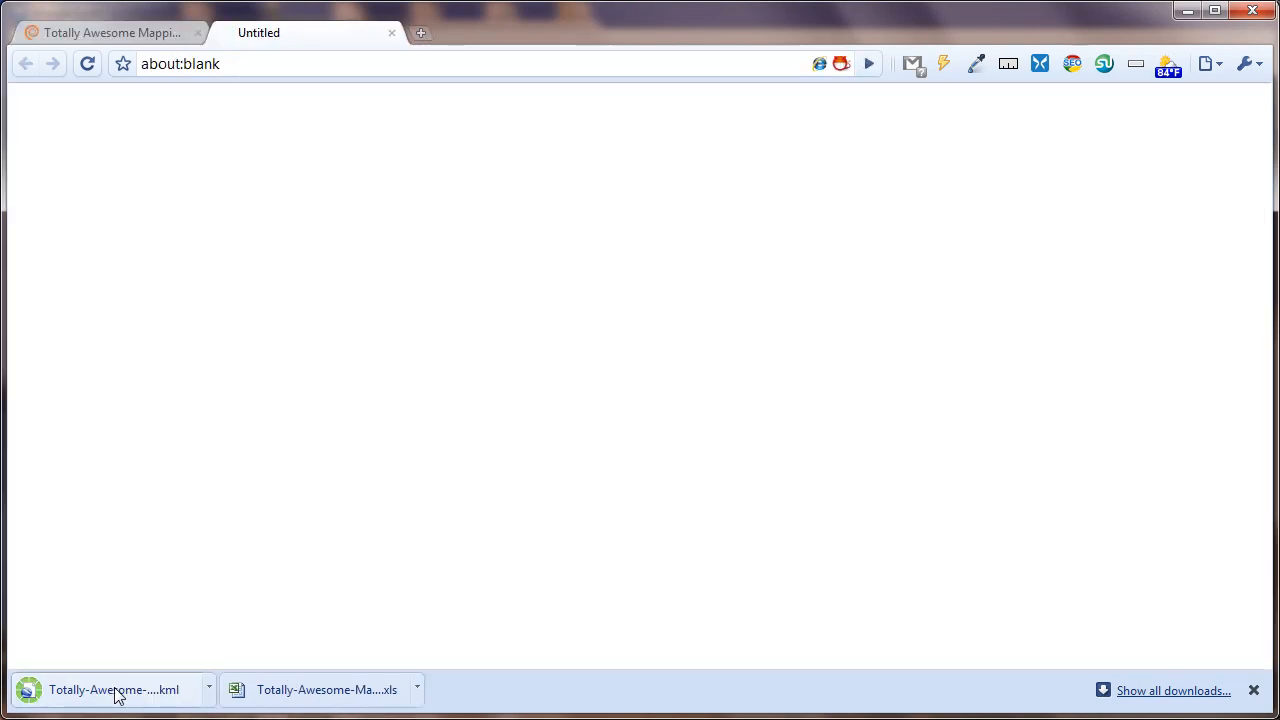
click(115, 690)
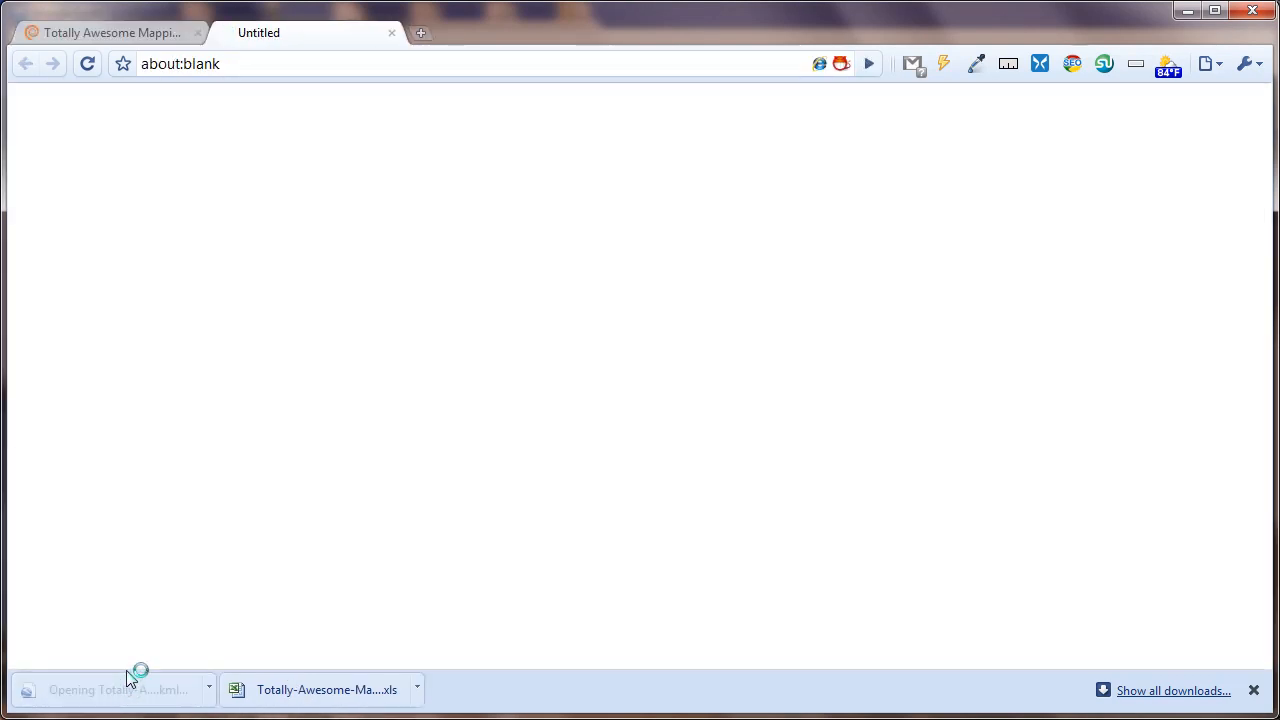